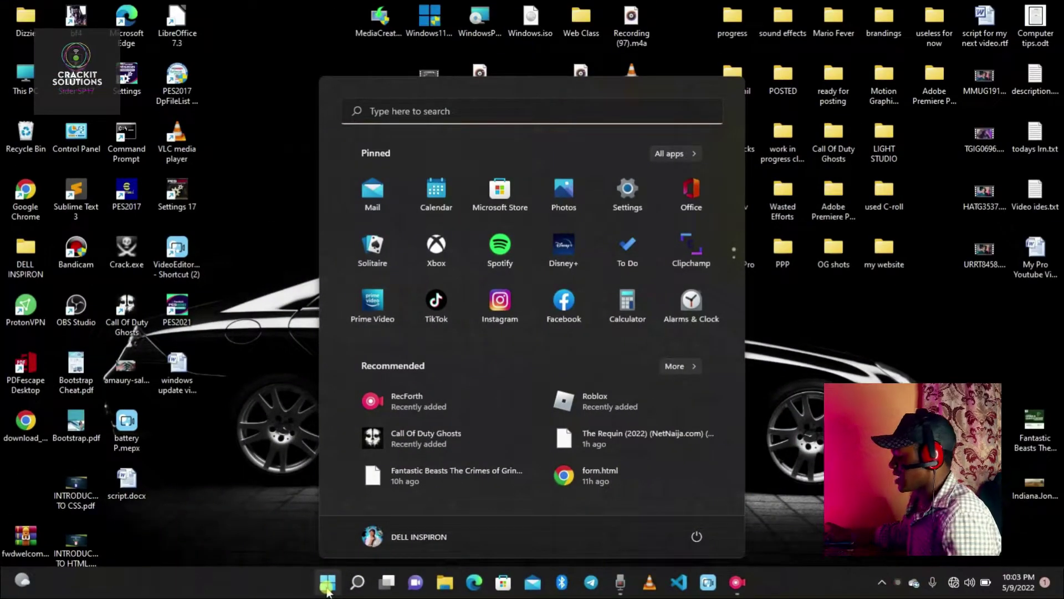
# - Search 'control' from Start and open Control Panel
pyautogui.write('contp')
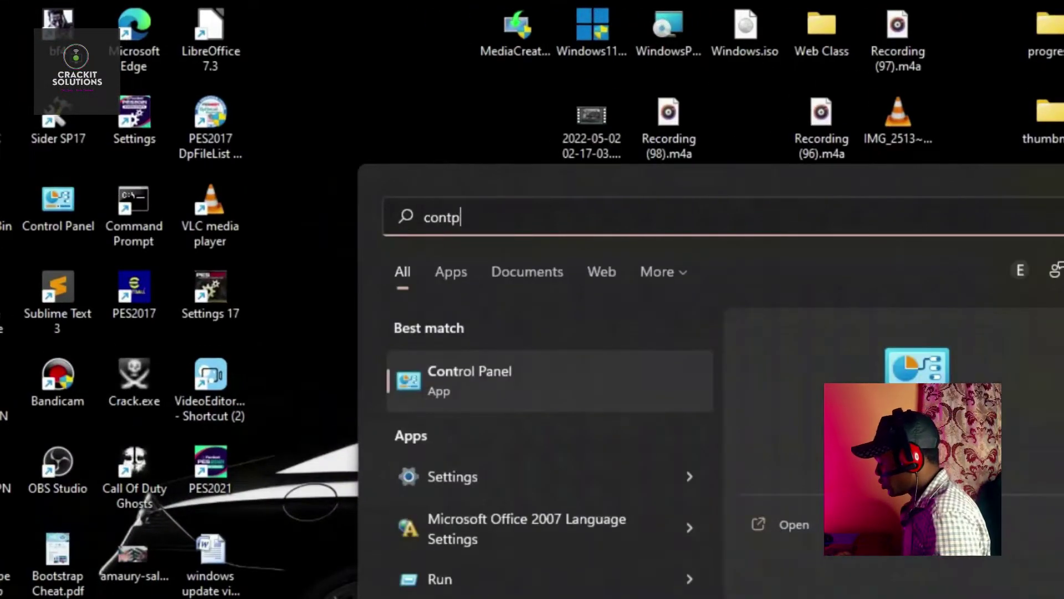
pyautogui.press('BackSpace')
pyautogui.write('rol')
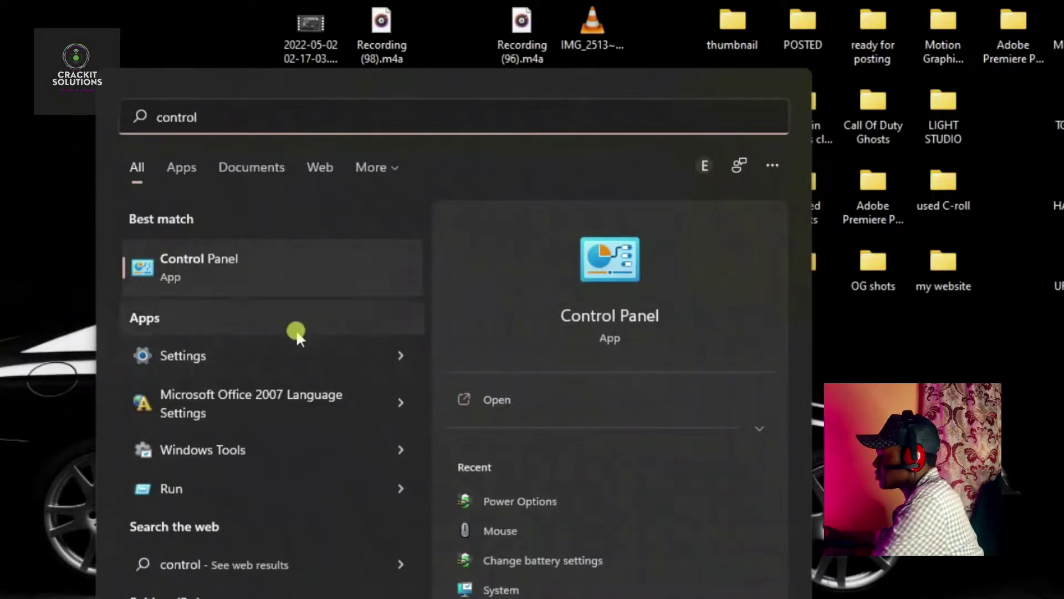
pyautogui.click(357, 274)
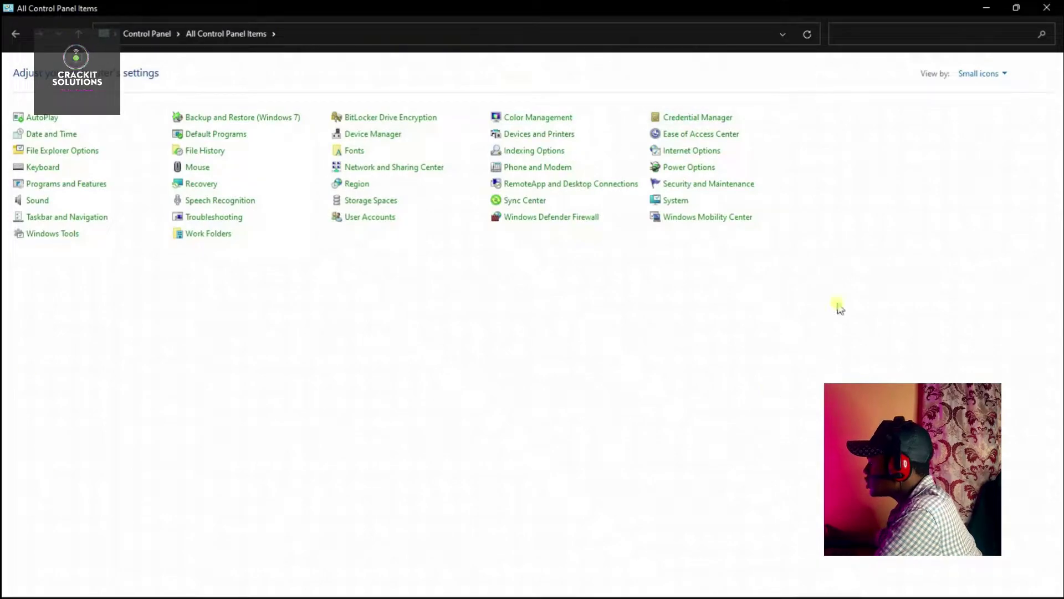
# - Maximize the Control Panel window and list items by Small icons
pyautogui.doubleClick(223, 7)
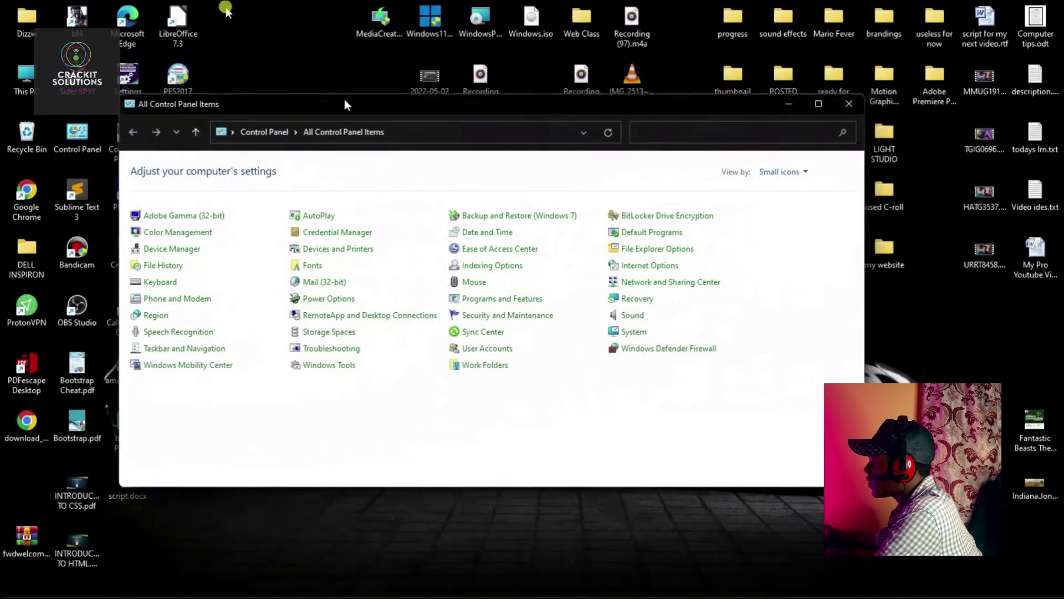
pyautogui.moveTo(344, 105); pyautogui.dragTo(309, 1)
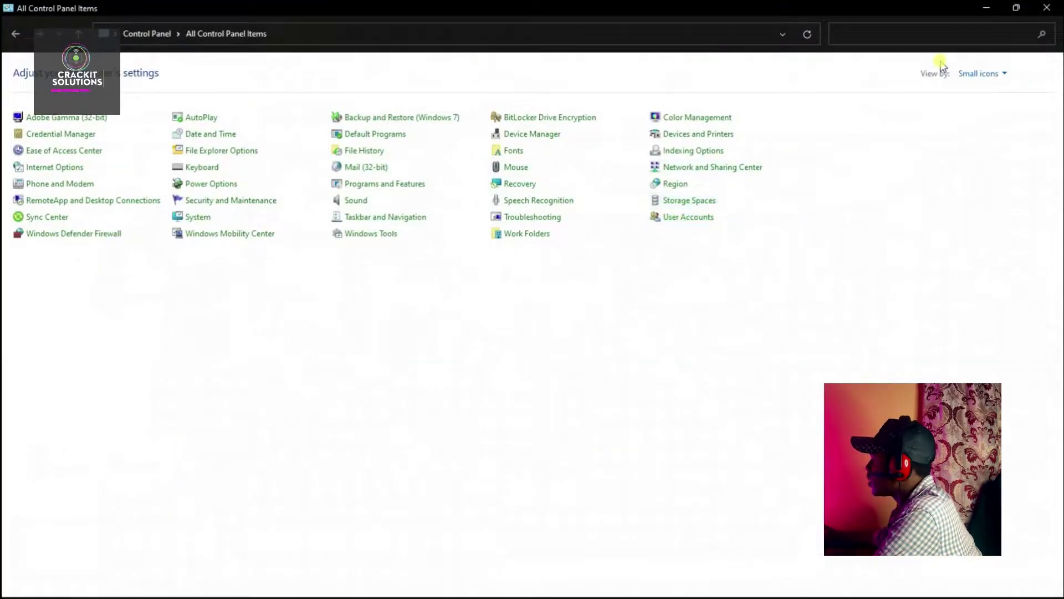
pyautogui.click(972, 75)
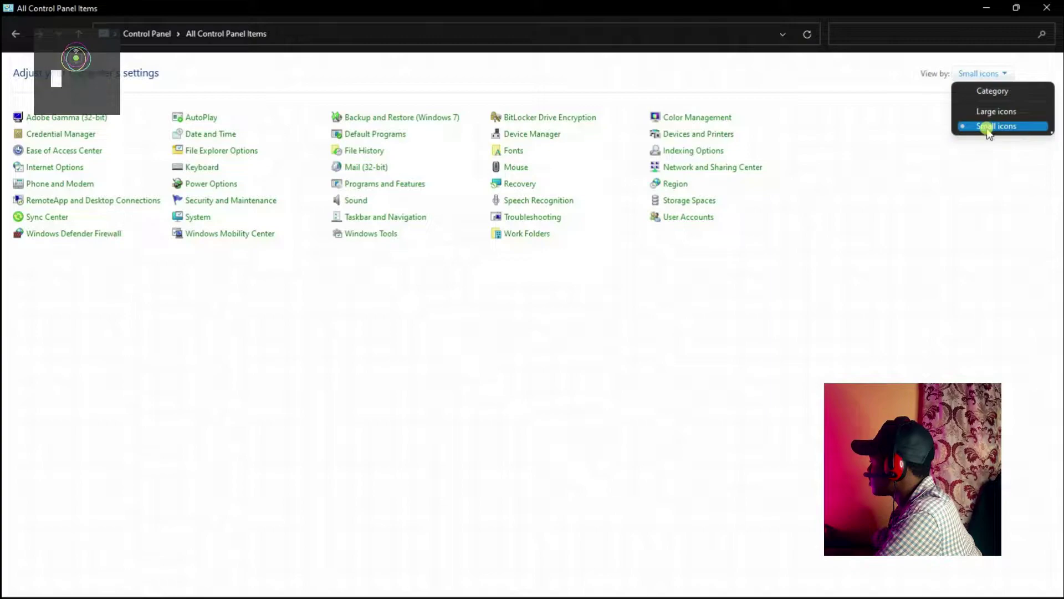
pyautogui.click(987, 128)
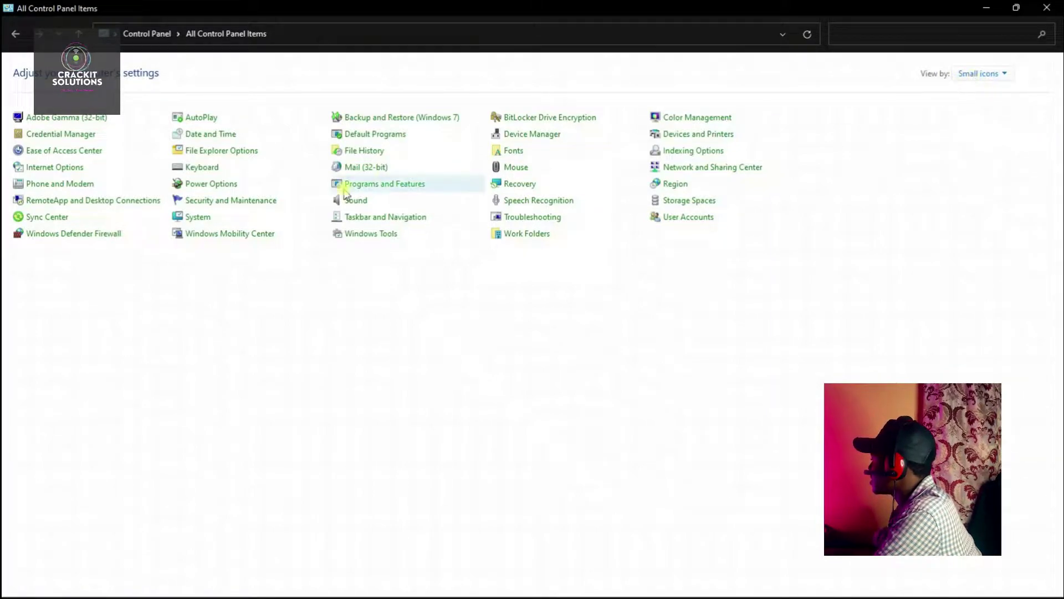
# - Go from Power Options to the Balanced plan's advanced power settings
pyautogui.click(198, 189)
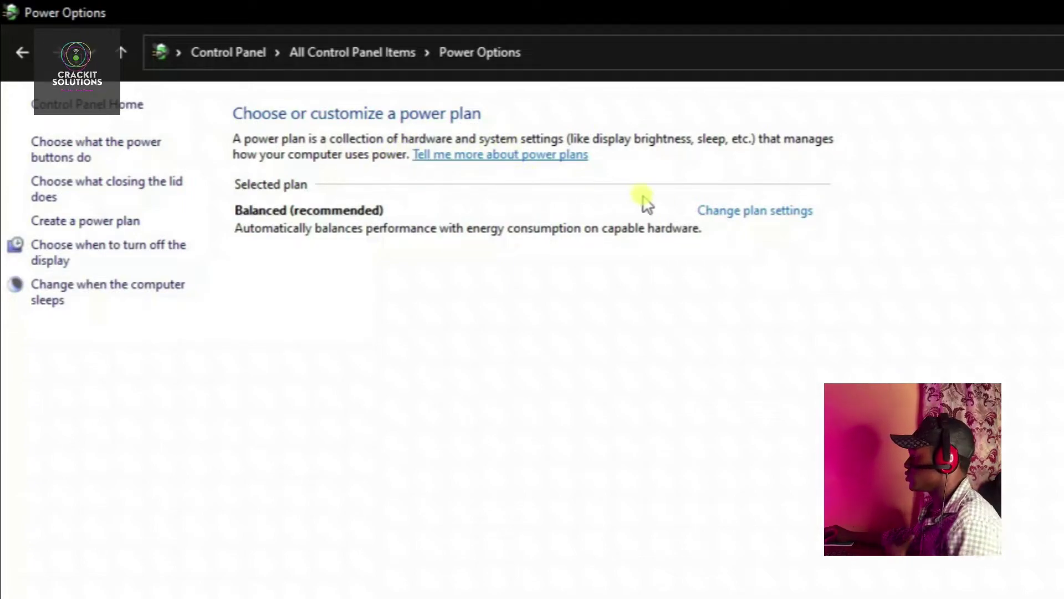
pyautogui.click(788, 215)
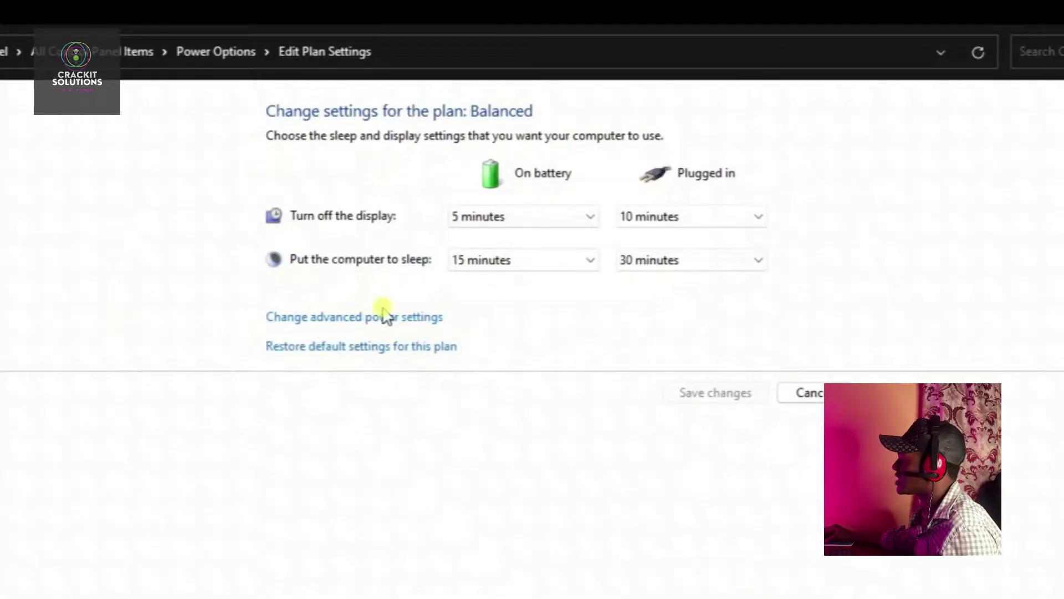
pyautogui.click(319, 321)
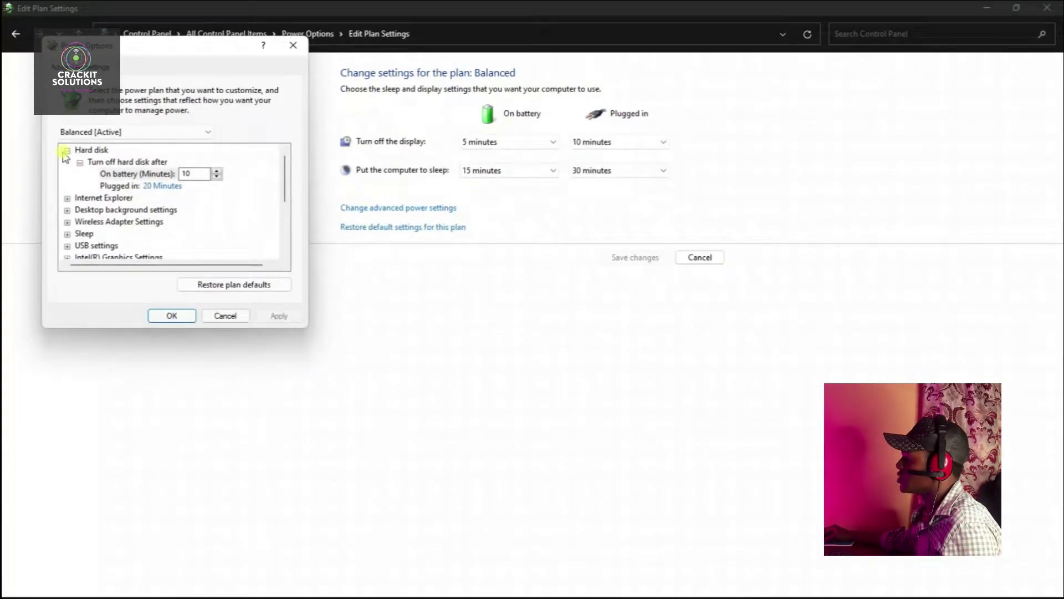
# - Centre the dialog, keep Balanced [Active] as the plan, and expand Intel(R) Graphics Settings
pyautogui.scroll(-3, 97, 228)
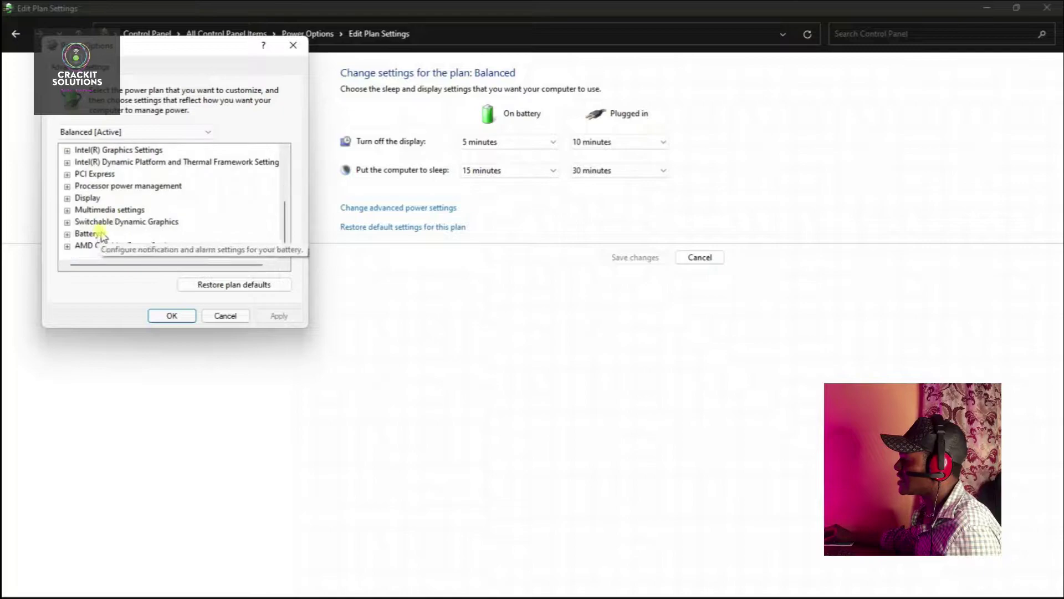
pyautogui.moveTo(154, 41); pyautogui.dragTo(370, 141)
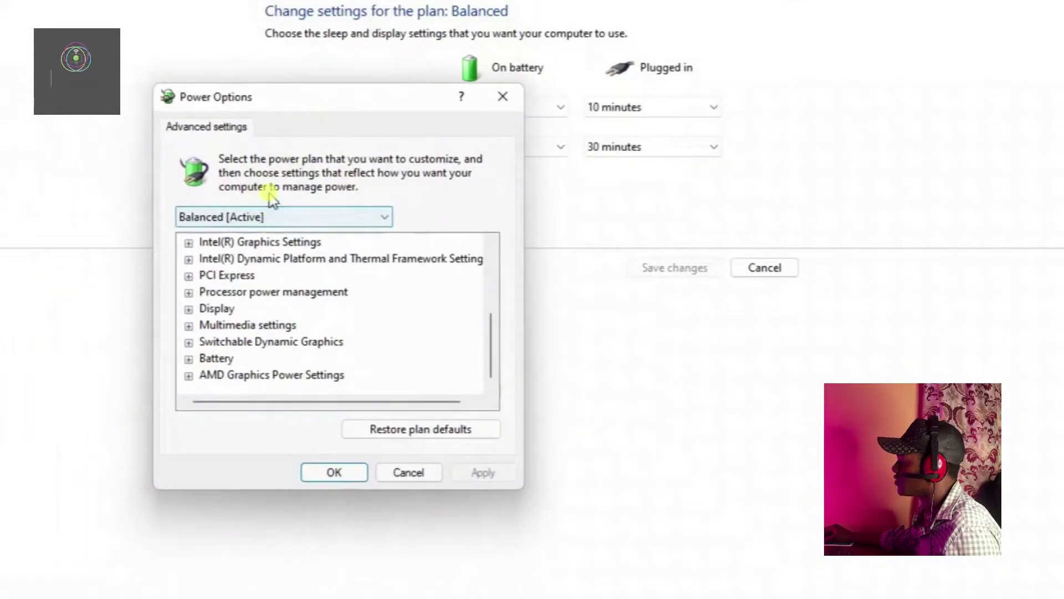
pyautogui.click(343, 218)
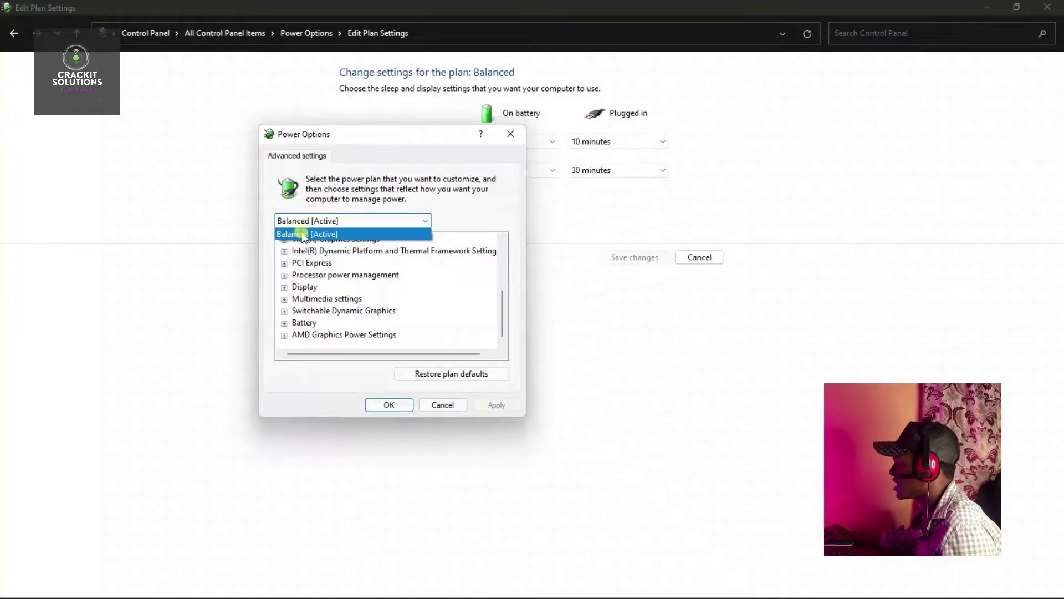
pyautogui.click(338, 233)
pyautogui.scroll(2, 344, 332)
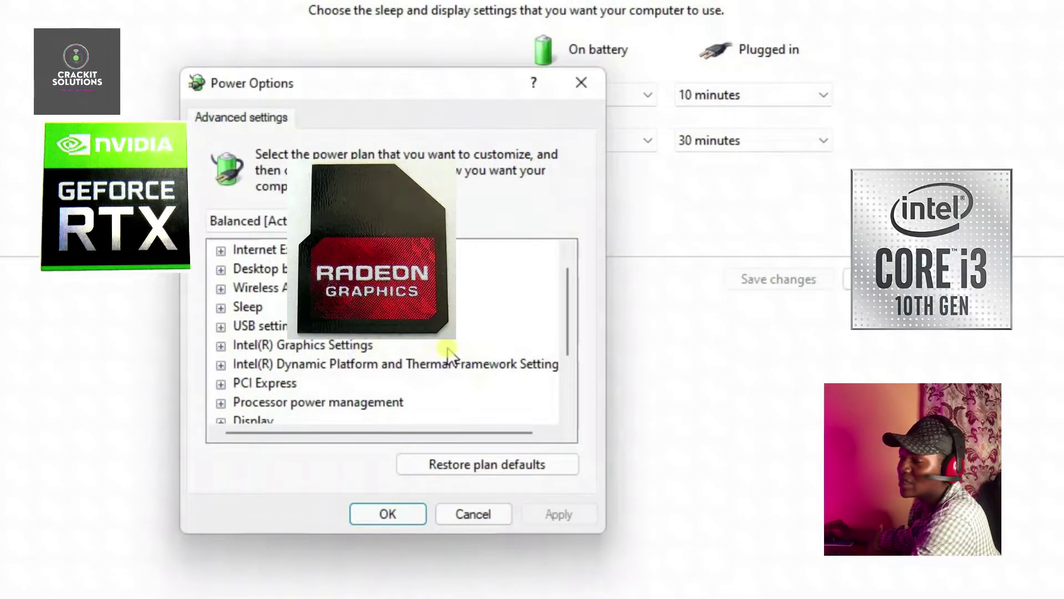
pyautogui.click(221, 346)
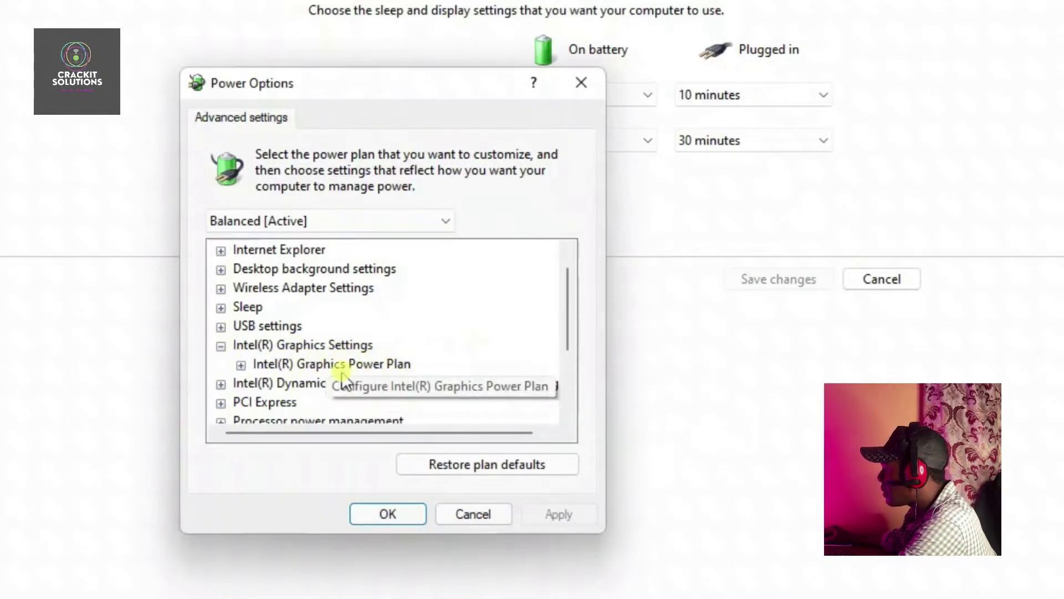
# - Keep Intel(R) Graphics Power Plan at Maximum Performance on battery and Balanced plugged in, then collapse it
pyautogui.click(241, 365)
pyautogui.scroll(-2, 252, 366)
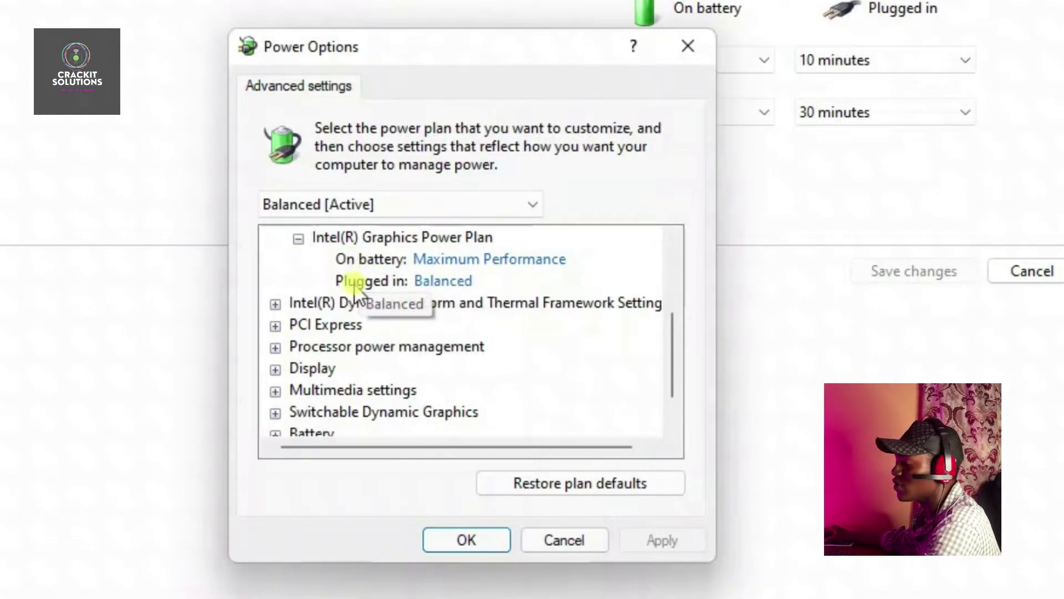
pyautogui.click(478, 258)
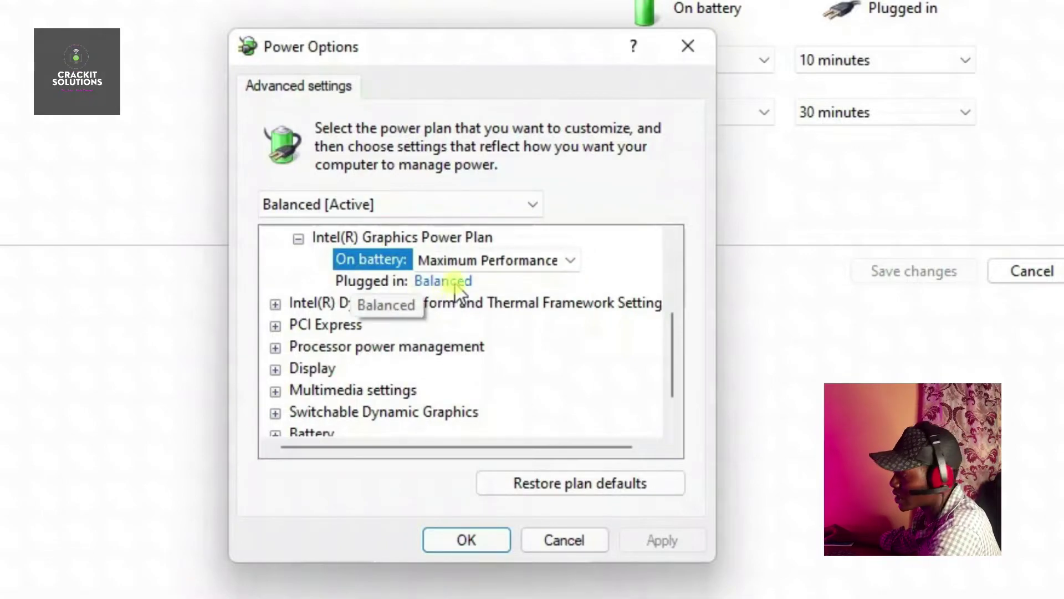
pyautogui.click(447, 281)
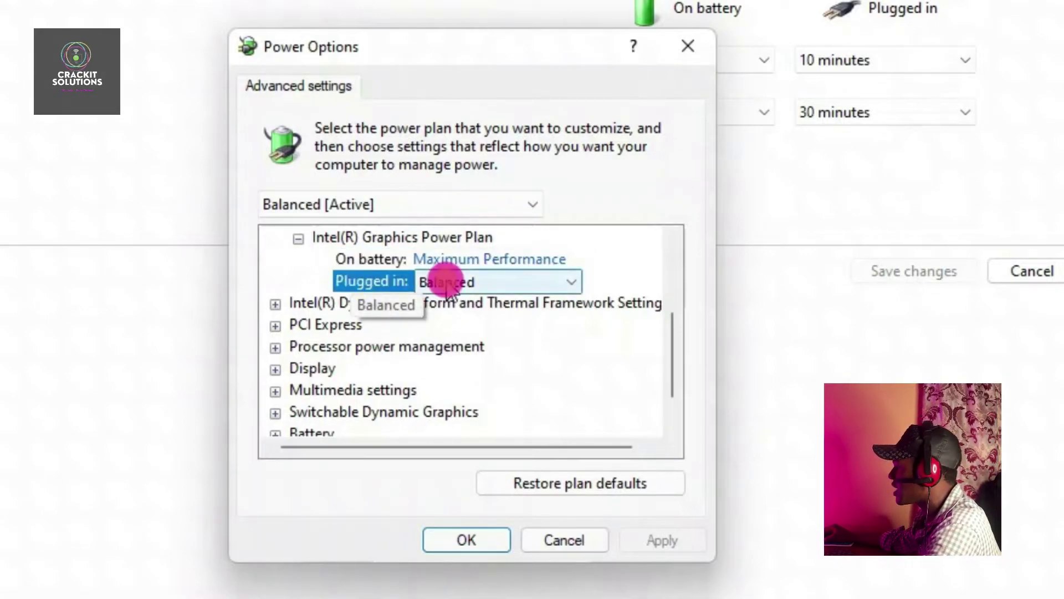
pyautogui.click(446, 280)
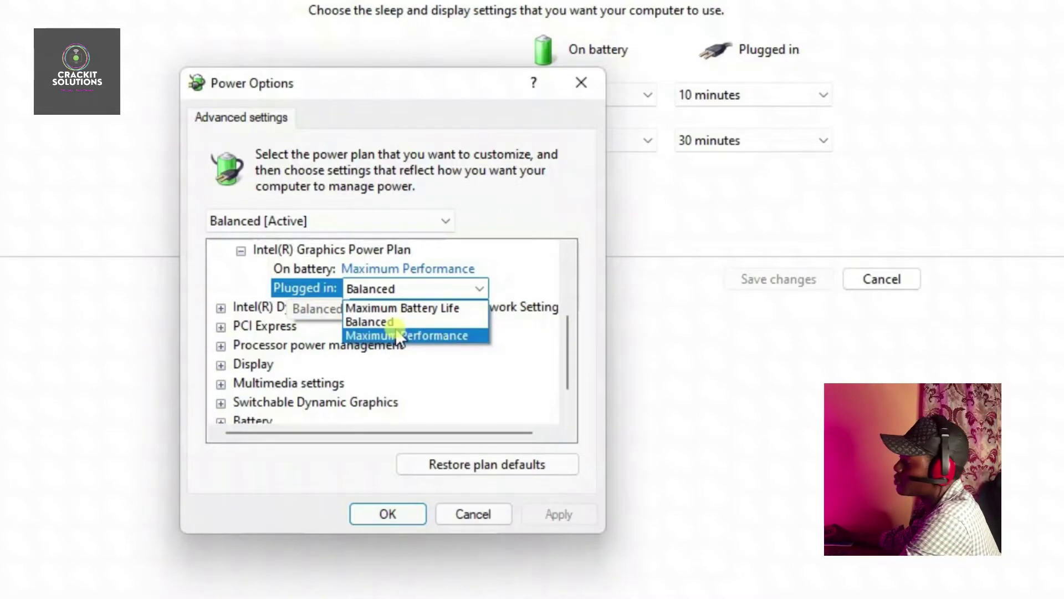
pyautogui.click(513, 280)
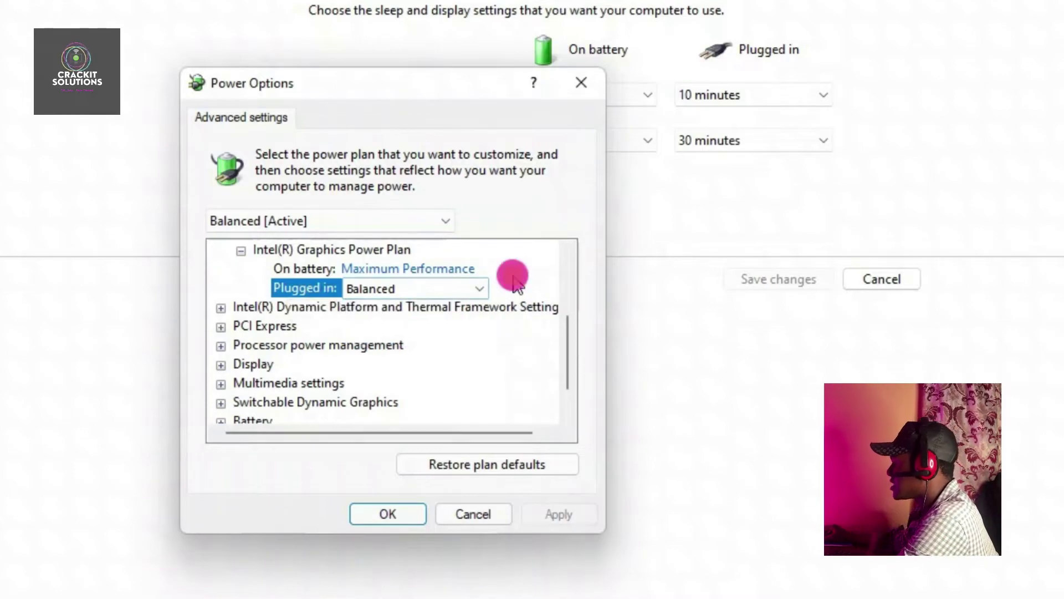
pyautogui.click(241, 251)
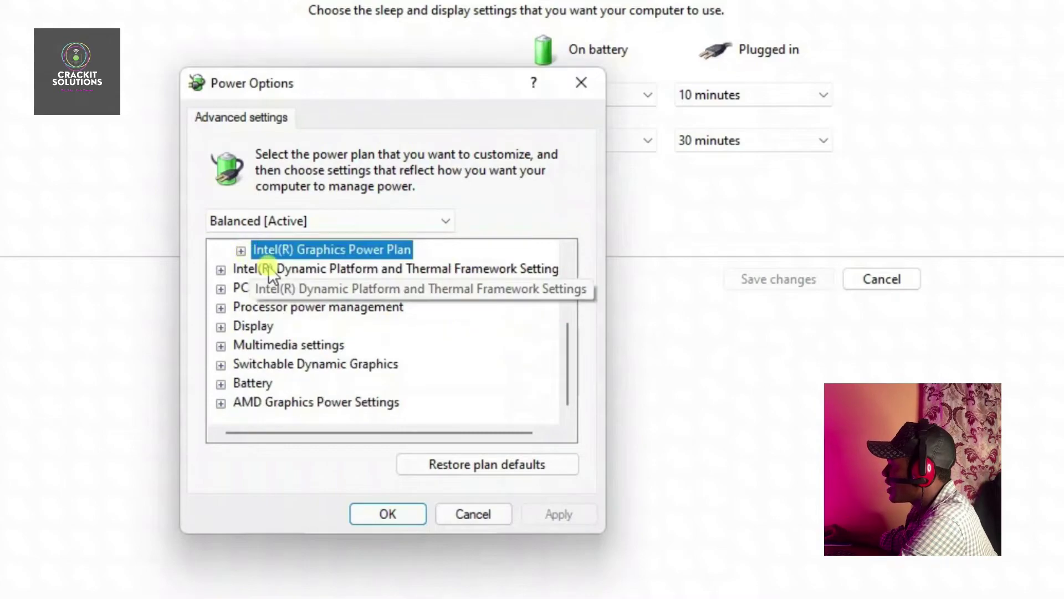
pyautogui.scroll(1, 259, 288)
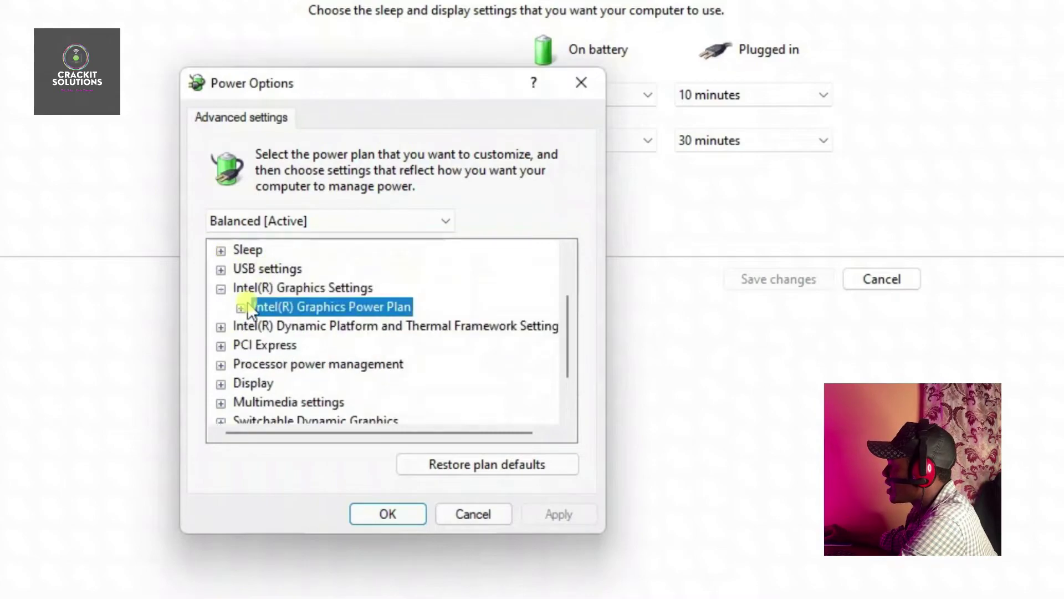
# - Collapse Intel graphics, confirm AMD Powerplay at Maximize Performance, then expand Processor power management
pyautogui.click(221, 289)
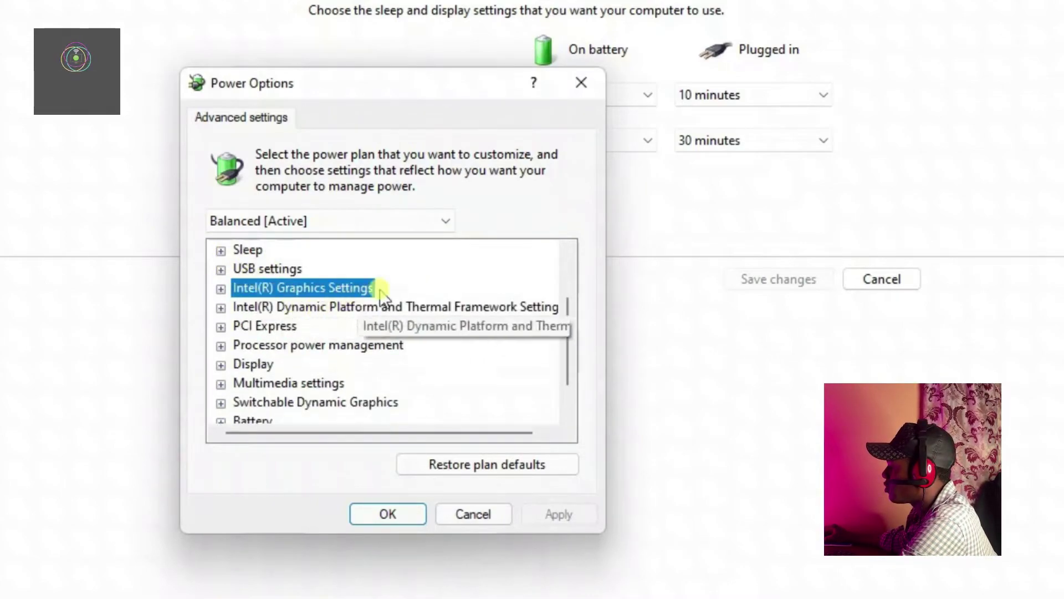
pyautogui.scroll(2, 275, 308)
pyautogui.press('End')
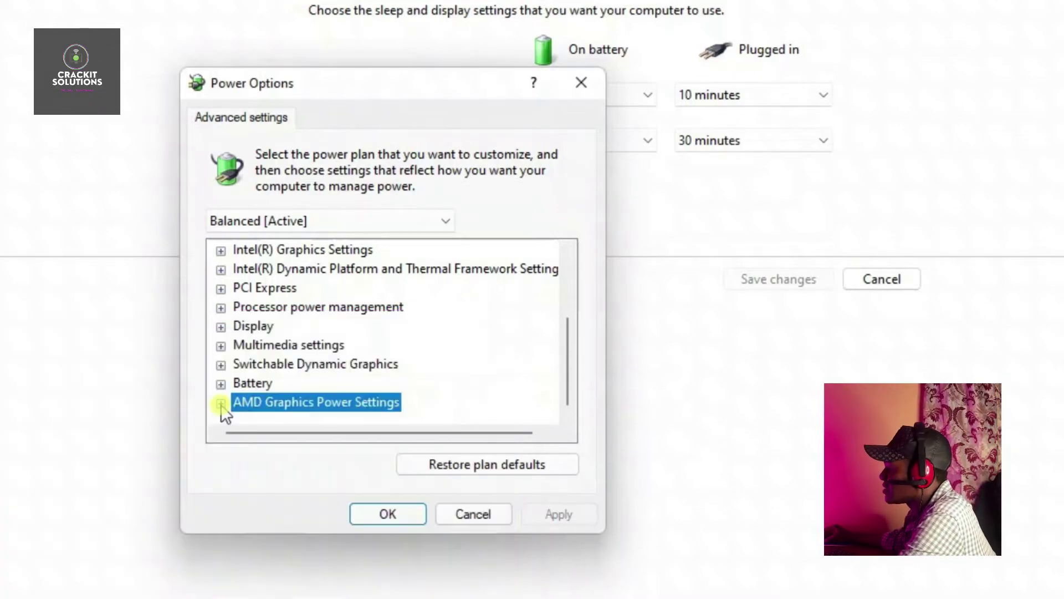
pyautogui.click(220, 404)
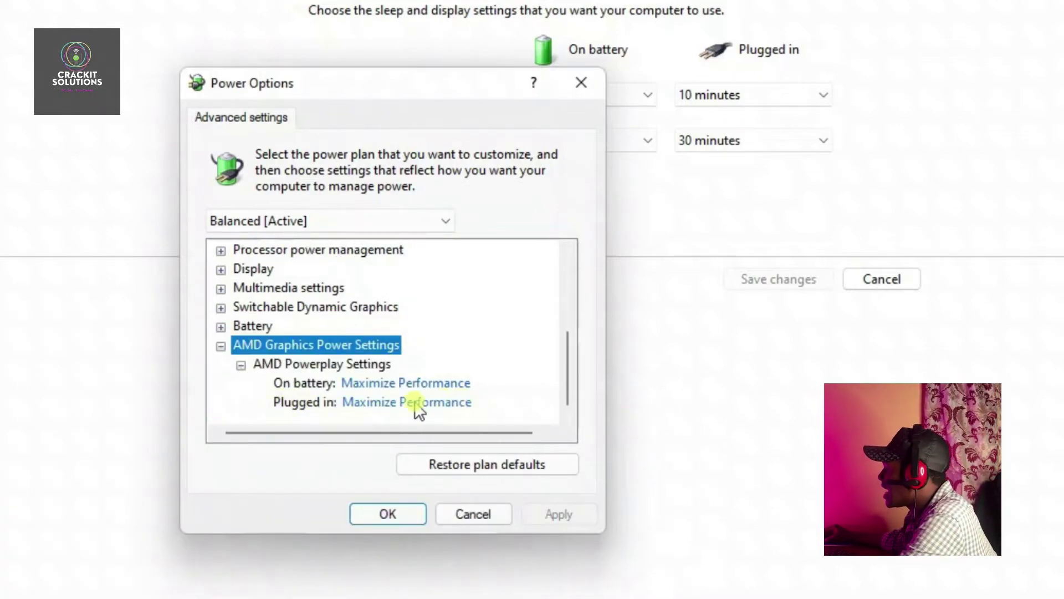
pyautogui.click(389, 404)
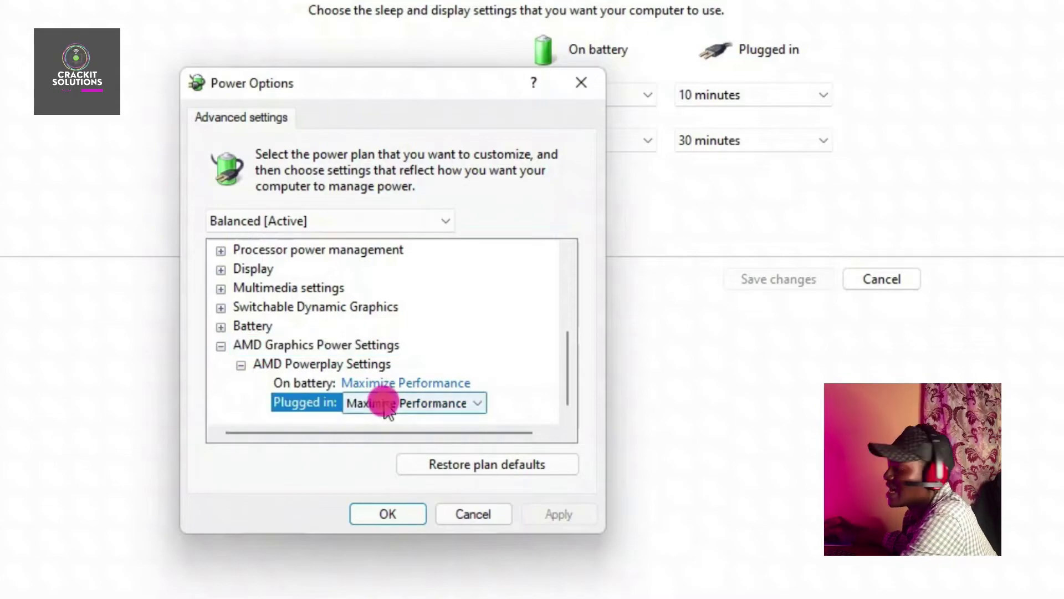
pyautogui.click(221, 345)
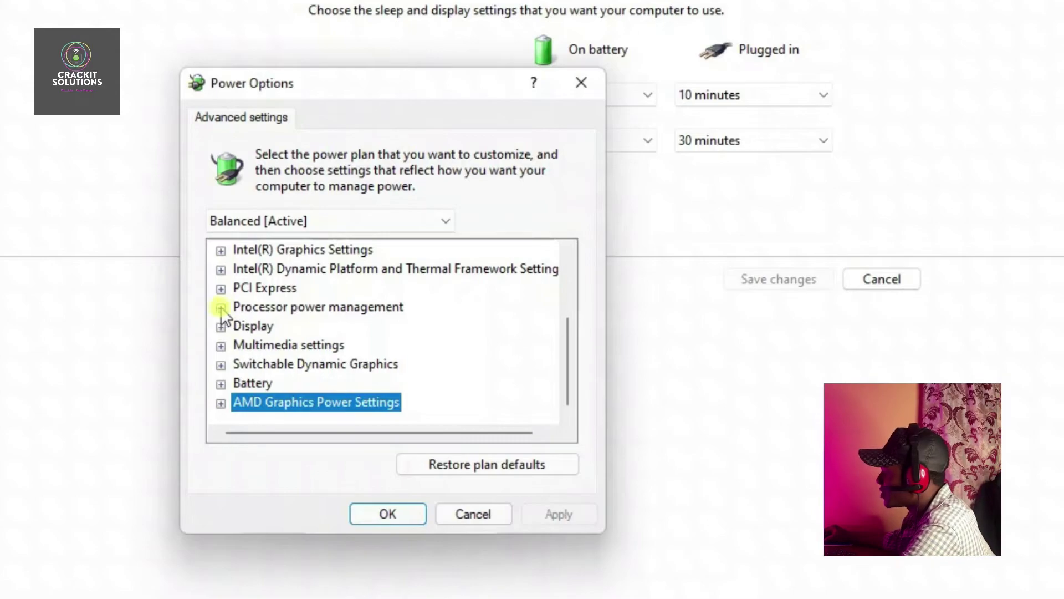
pyautogui.click(221, 308)
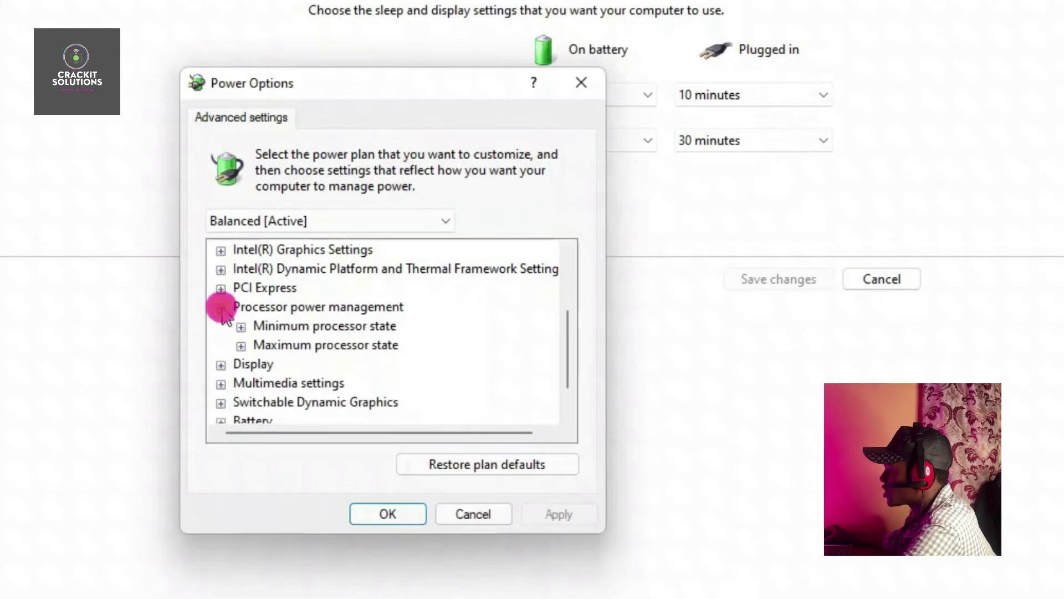
pyautogui.click(241, 345)
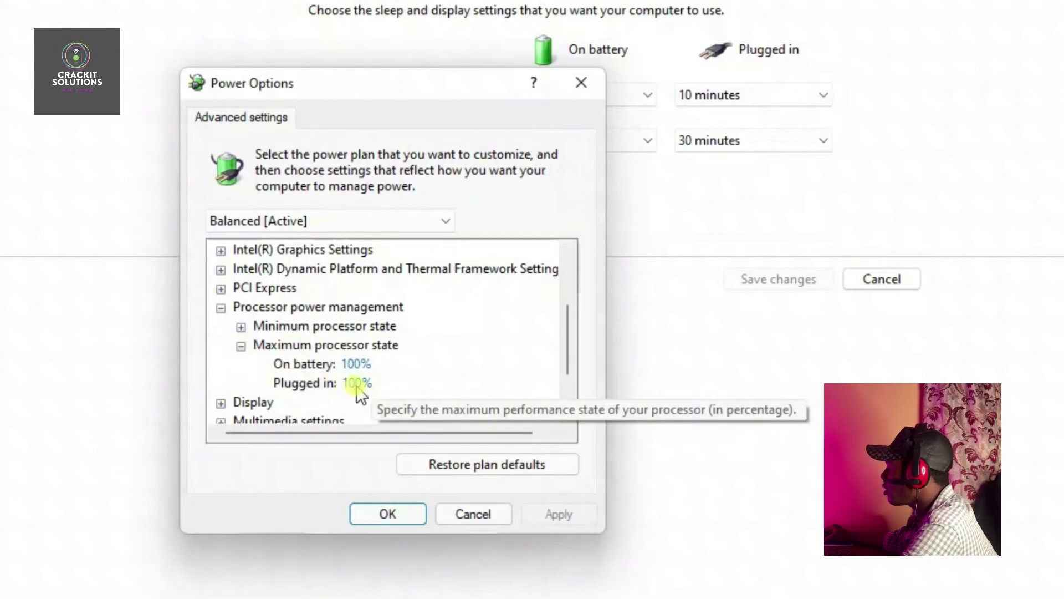
pyautogui.click(242, 327)
pyautogui.scroll(-2, 333, 319)
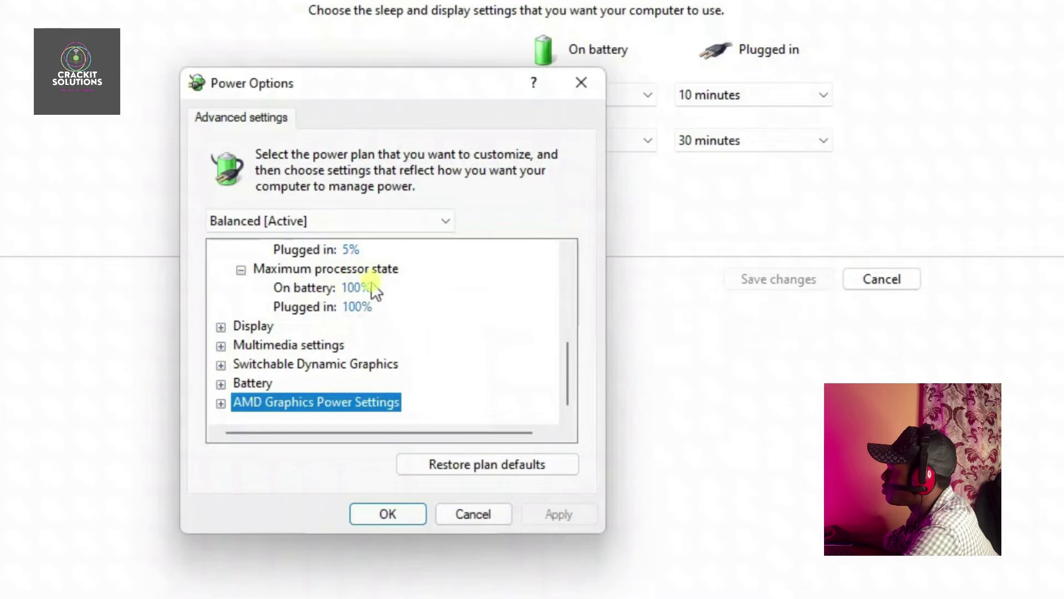
pyautogui.click(241, 271)
pyautogui.scroll(3, 246, 303)
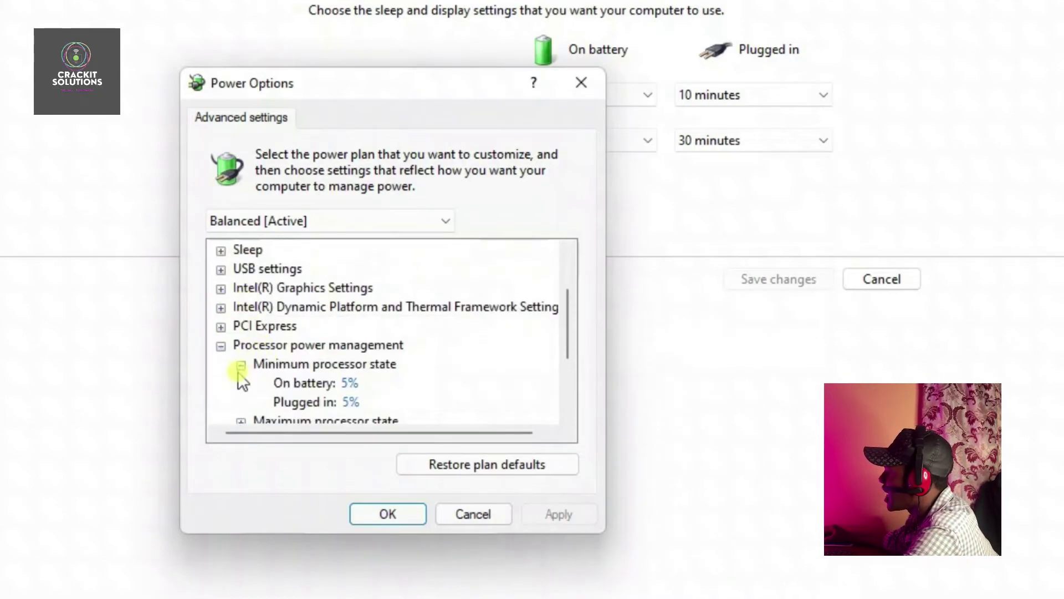
pyautogui.click(240, 365)
pyautogui.click(220, 345)
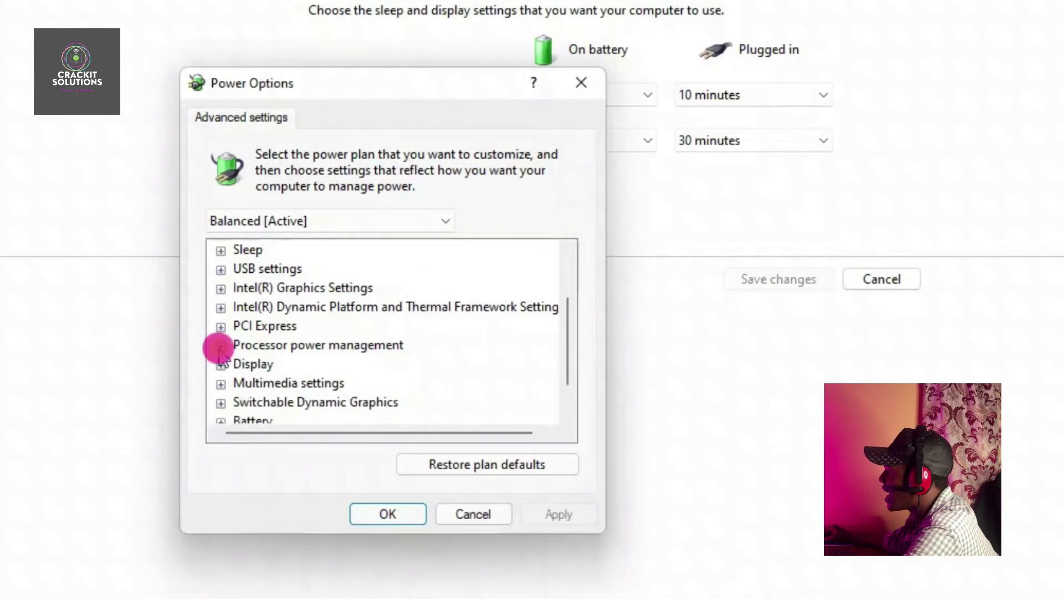
pyautogui.scroll(-1, 249, 313)
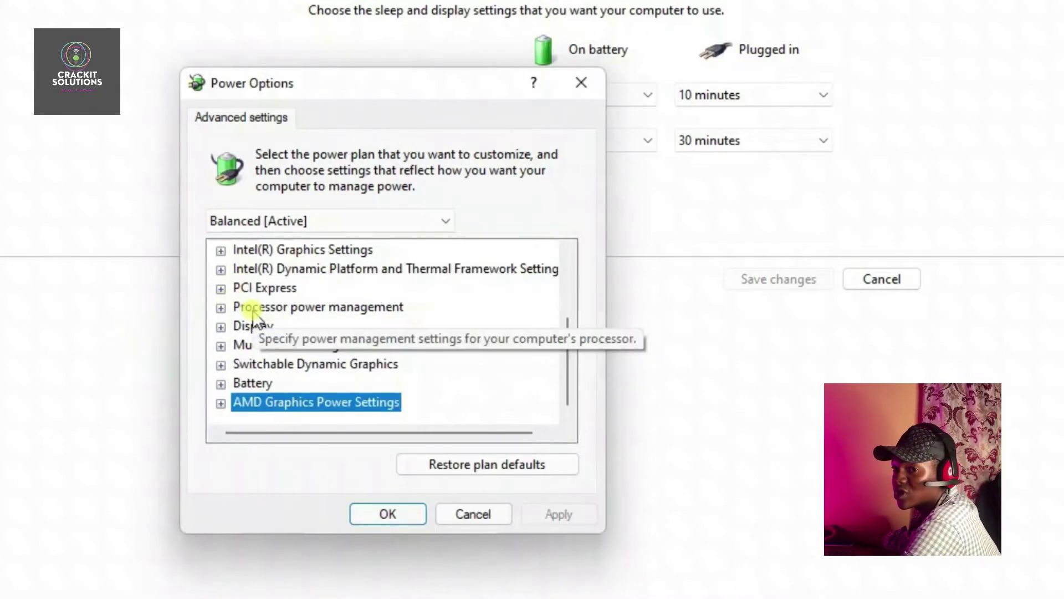
pyautogui.scroll(2, 252, 315)
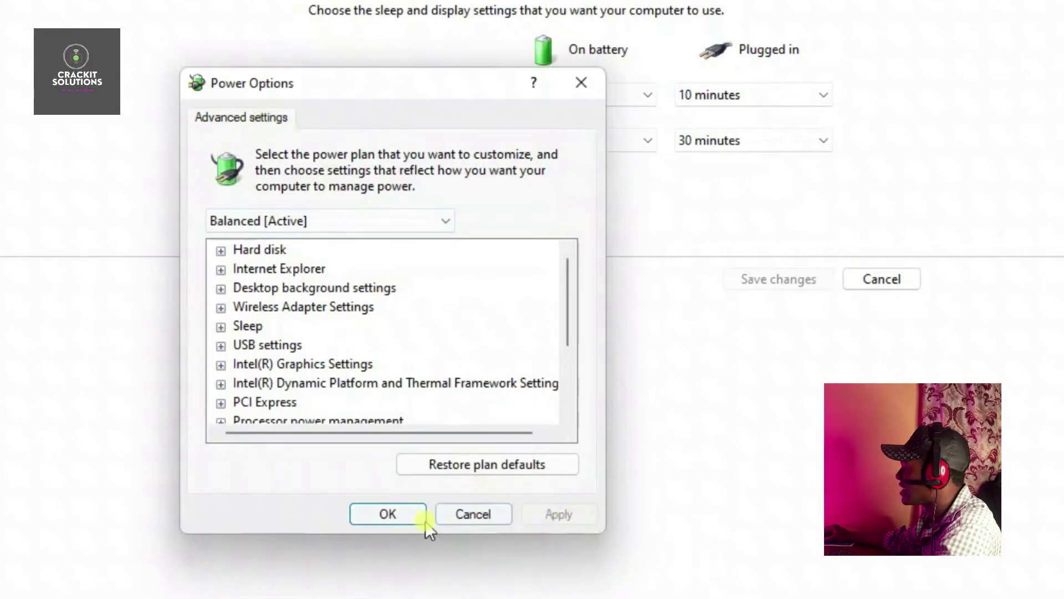
# - Accept the settings and close the Power Options dialog with OK
pyautogui.click(387, 514)
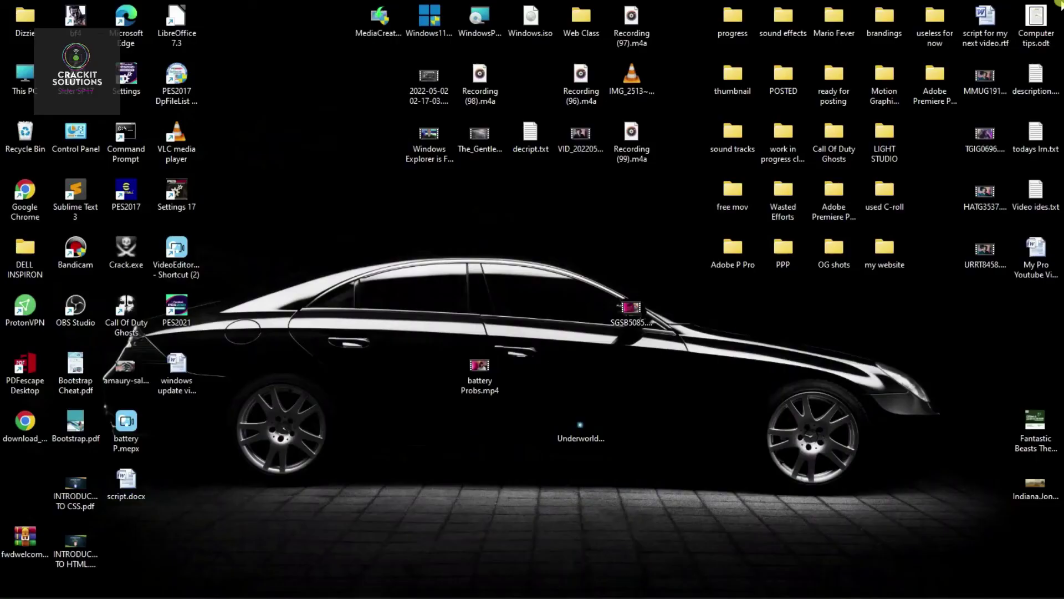